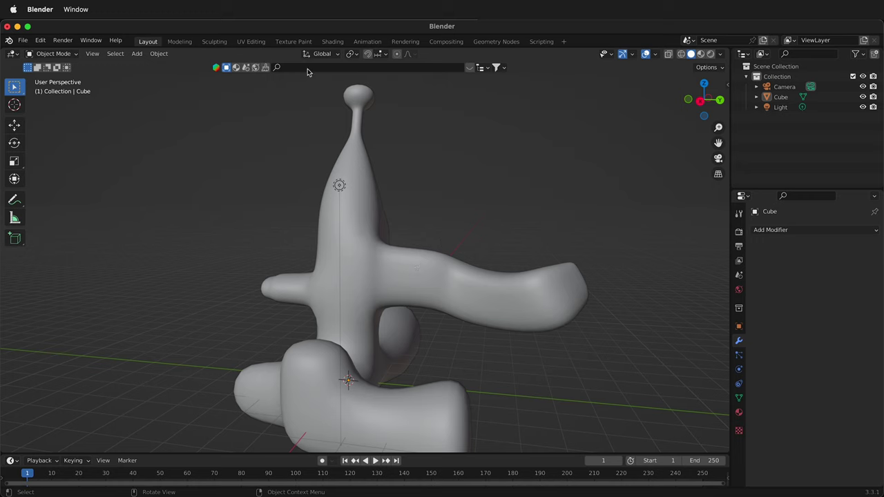
- Switch to the Texture Paint workspace and orbit the magenta blob to show its tall spike
{"action": "left_click", "coordinate": [280, 42]}
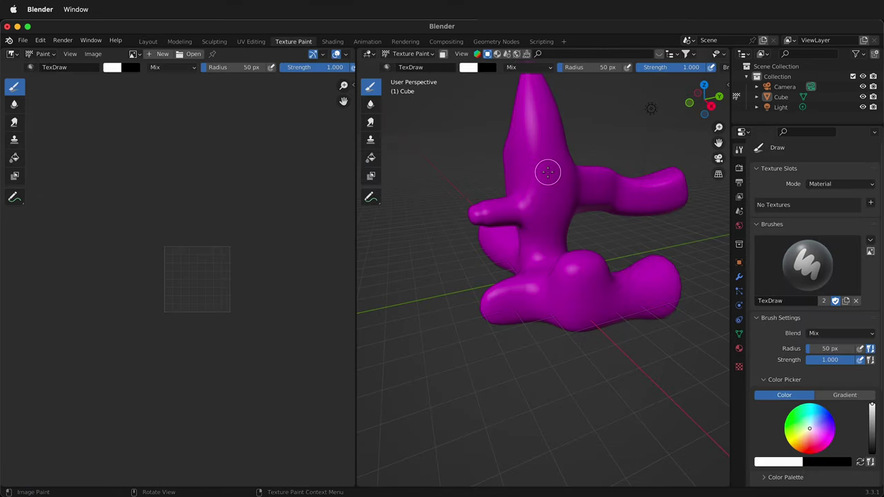
{"action": "middle_click_drag", "start_coordinate": [555, 173], "coordinate": [553, 186]}
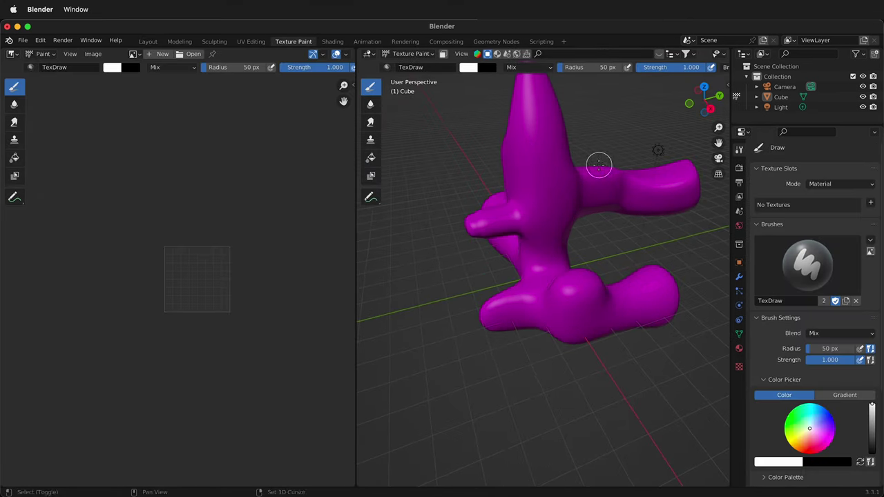
{"action": "middle_click_drag", "start_coordinate": [598, 164], "coordinate": [564, 256]}
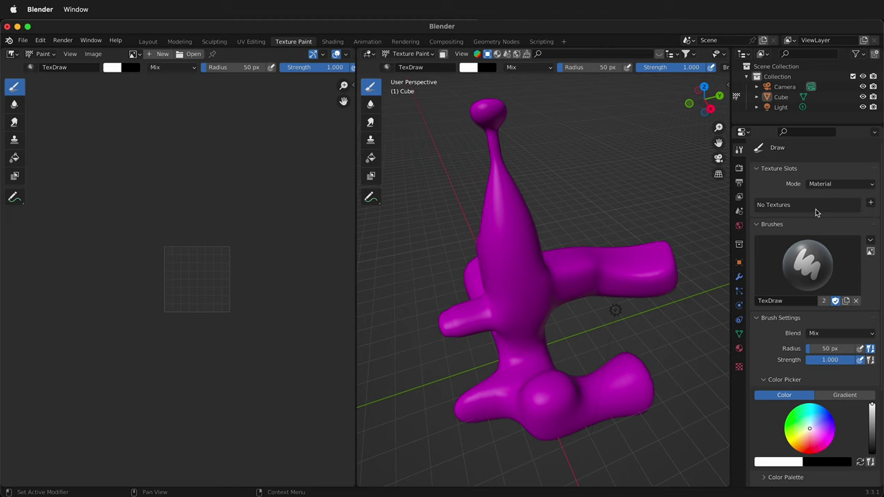
- Add a 2048 × 2048 Material Base Color paint texture slot to the blob
{"action": "left_click", "coordinate": [871, 205]}
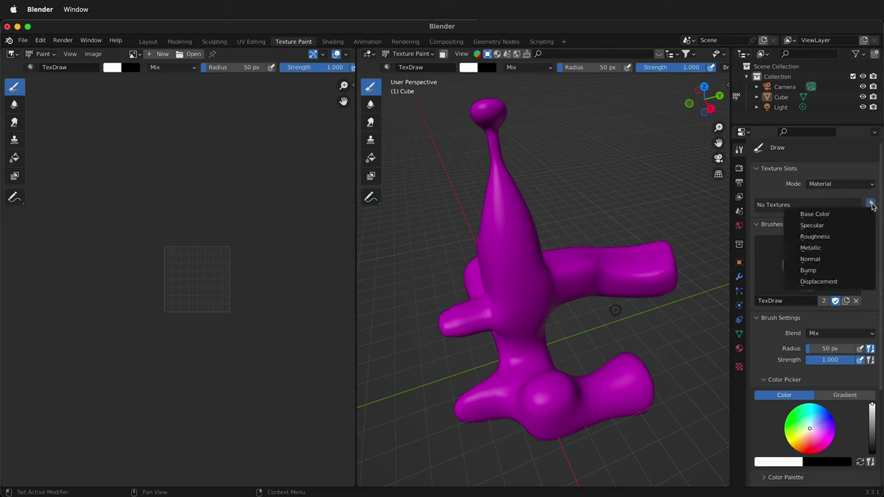
{"action": "left_click", "coordinate": [845, 215]}
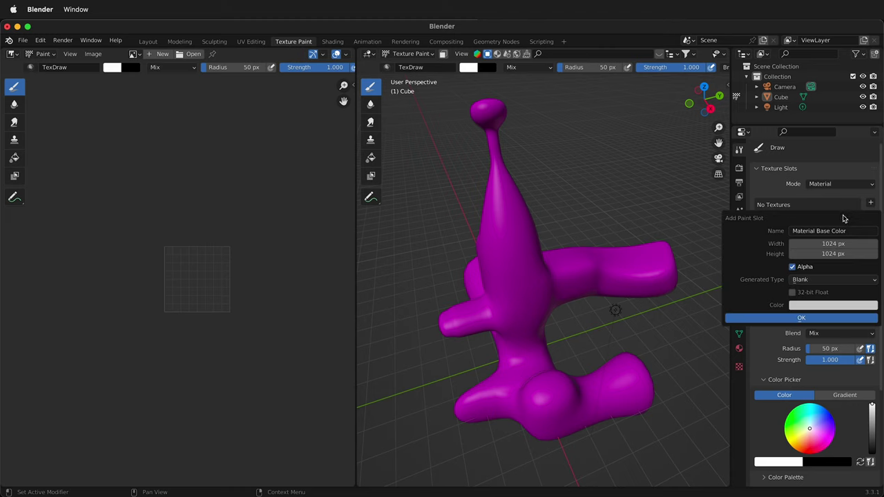
{"action": "left_click", "coordinate": [833, 243]}
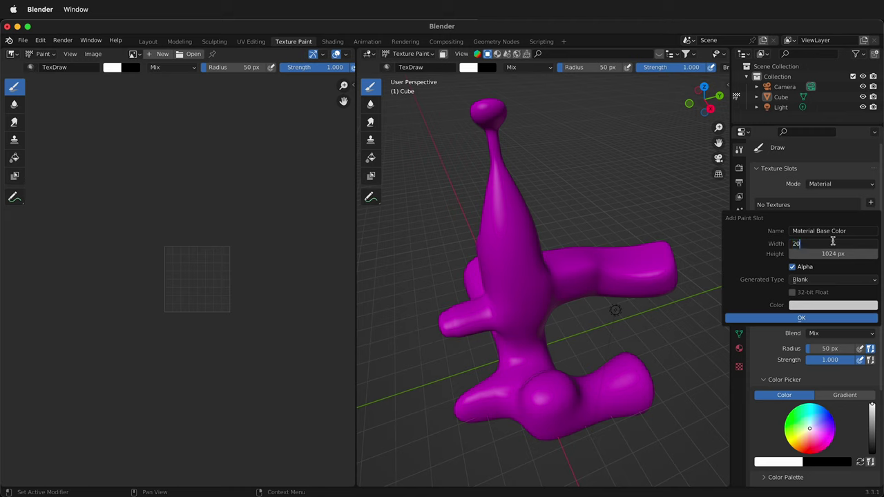
{"action": "type", "text": "2048"}
{"action": "key", "text": "Return"}
{"action": "left_click", "coordinate": [829, 254]}
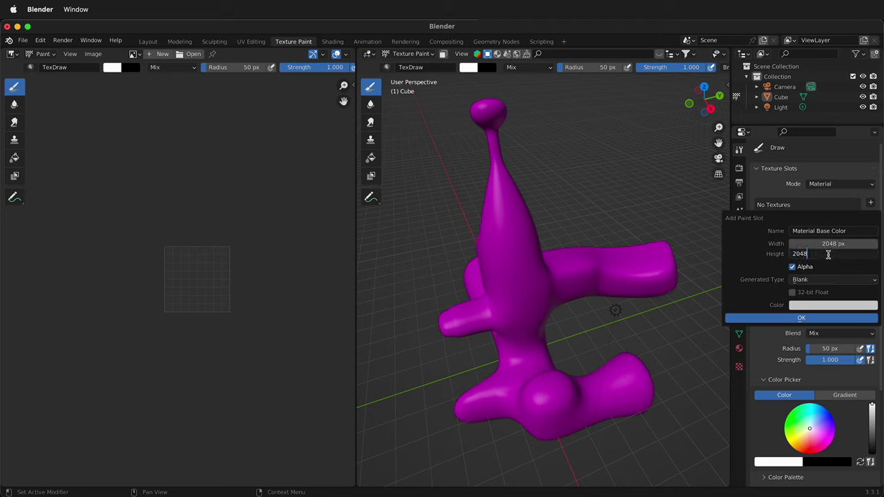
{"action": "left_click", "coordinate": [798, 318]}
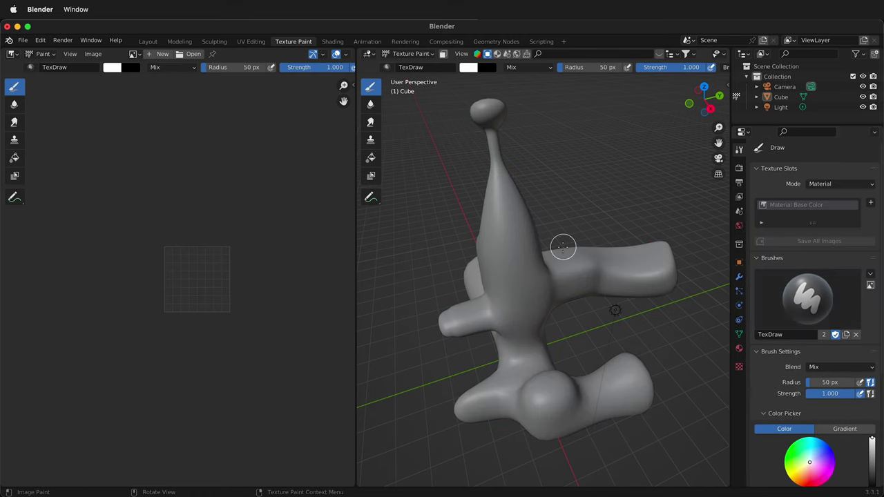
- Paint green strokes over the stem, right arm and lower right foot
{"action": "left_click", "coordinate": [797, 448]}
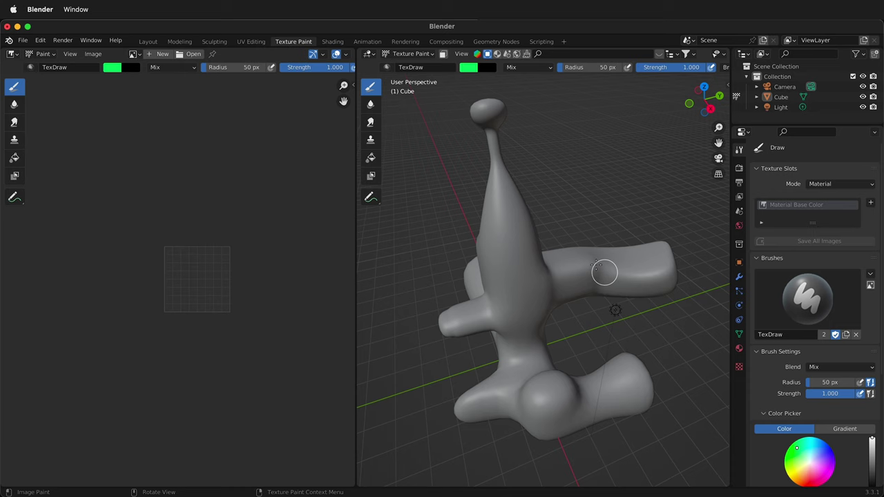
{"action": "left_click_drag", "start_coordinate": [488, 143], "coordinate": [495, 166]}
{"action": "left_click_drag", "start_coordinate": [626, 256], "coordinate": [649, 273]}
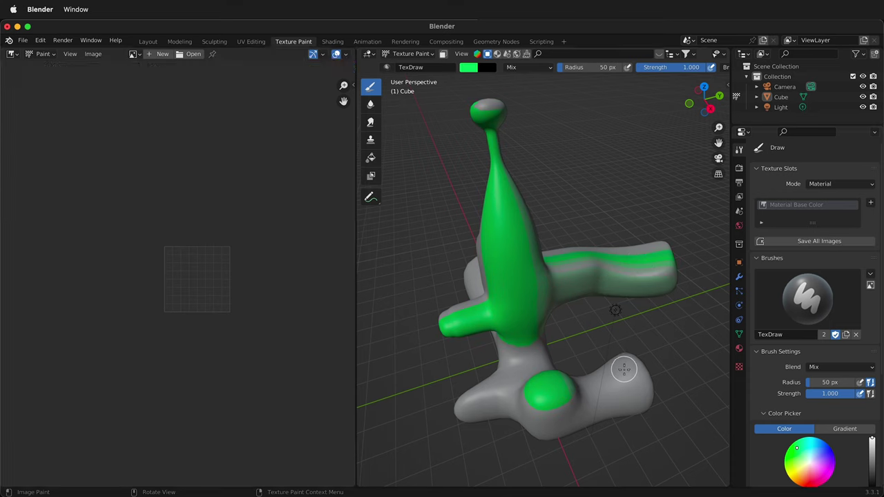
{"action": "mouse_move", "coordinate": [624, 367]}
{"action": "left_mouse_down"}
{"action": "mouse_move", "coordinate": [640, 388]}
{"action": "mouse_move", "coordinate": [550, 411]}
{"action": "mouse_move", "coordinate": [483, 415]}
{"action": "mouse_move", "coordinate": [472, 400]}
{"action": "mouse_move", "coordinate": [476, 389]}
{"action": "mouse_move", "coordinate": [503, 379]}
{"action": "left_mouse_up"}
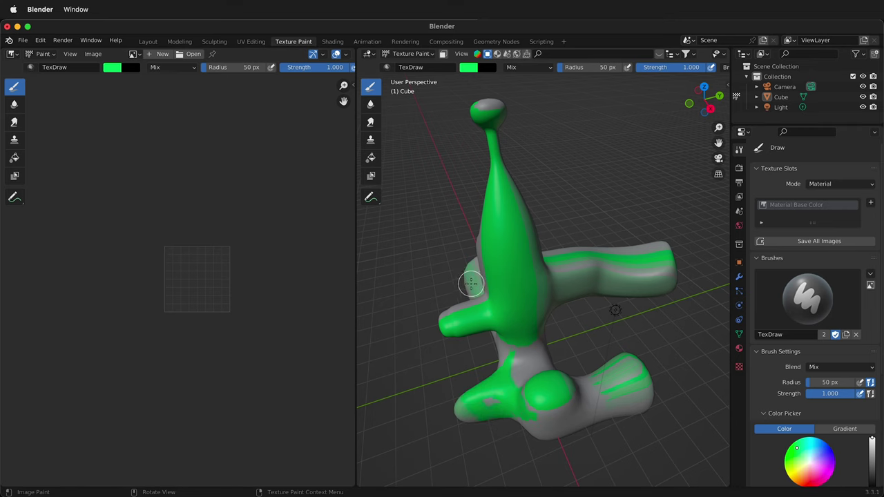
- From a new angle, paint purple strokes over the left foot
{"action": "mouse_move", "coordinate": [473, 280]}
{"action": "middle_mouse_down"}
{"action": "mouse_move", "coordinate": [505, 295]}
{"action": "mouse_move", "coordinate": [539, 272]}
{"action": "middle_mouse_up"}
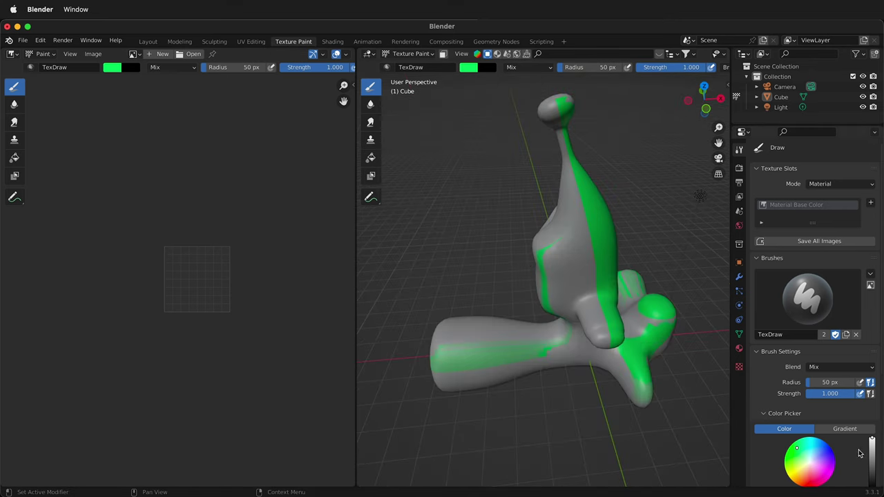
{"action": "left_click", "coordinate": [825, 458]}
{"action": "left_click_drag", "start_coordinate": [496, 326], "coordinate": [497, 366]}
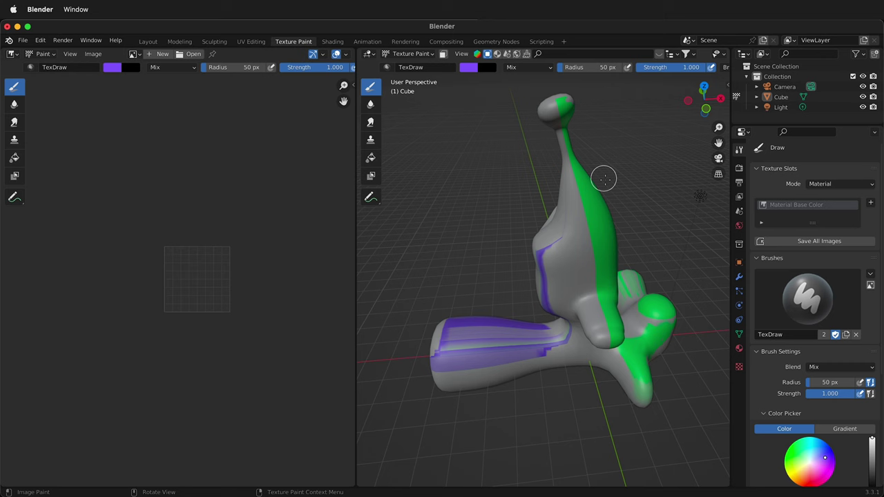
{"action": "middle_click_drag", "start_coordinate": [605, 348], "coordinate": [560, 361]}
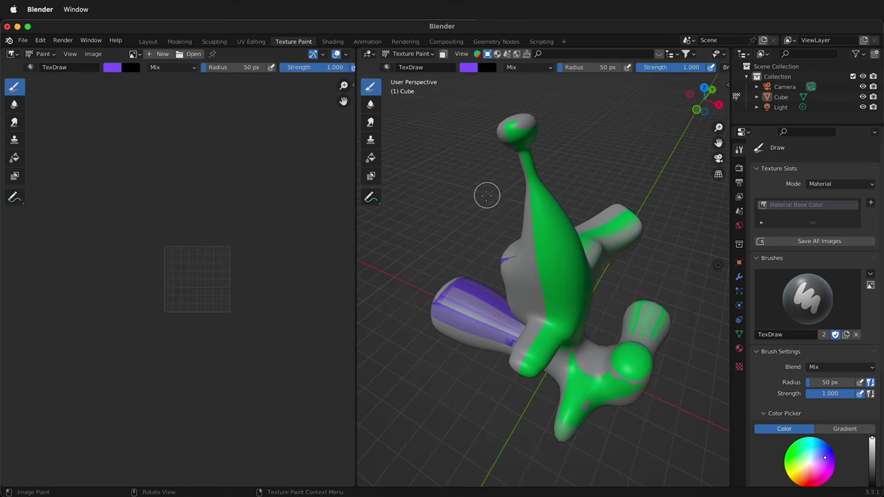
- Enter Edit Mode, select the whole mesh, and zoom in on its cross-shaped UV layout
{"action": "key", "text": "Tab"}
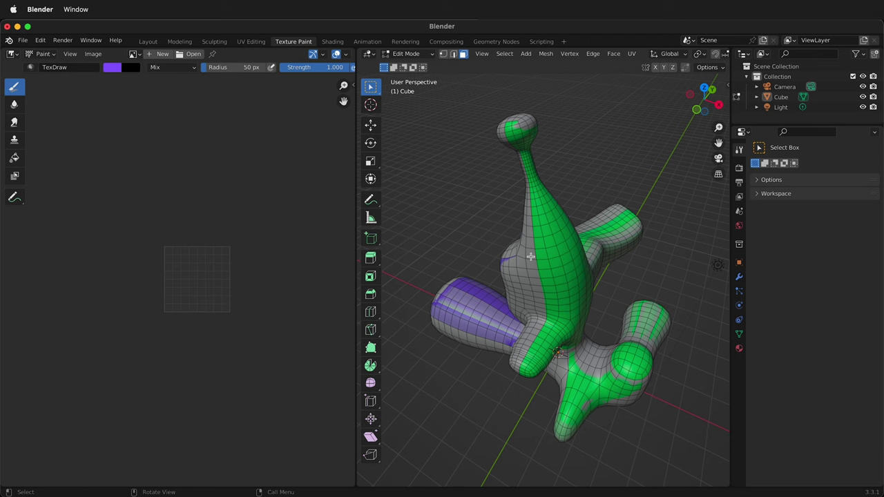
{"action": "key", "text": "a"}
{"action": "scroll", "coordinate": [188, 277], "scroll_direction": "up", "scroll_amount": 7}
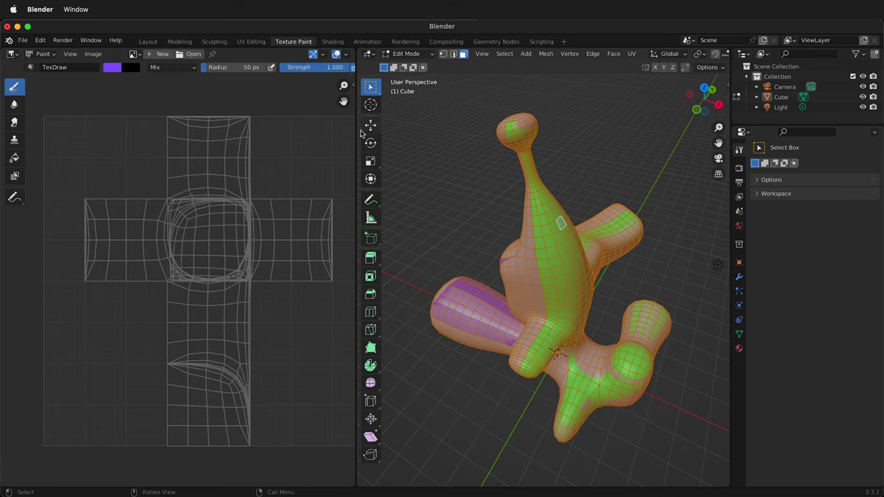
- Toggle Show Same Material in the image editor, return to Texture Paint, and zoom the Base Color image
{"action": "left_click", "coordinate": [69, 54]}
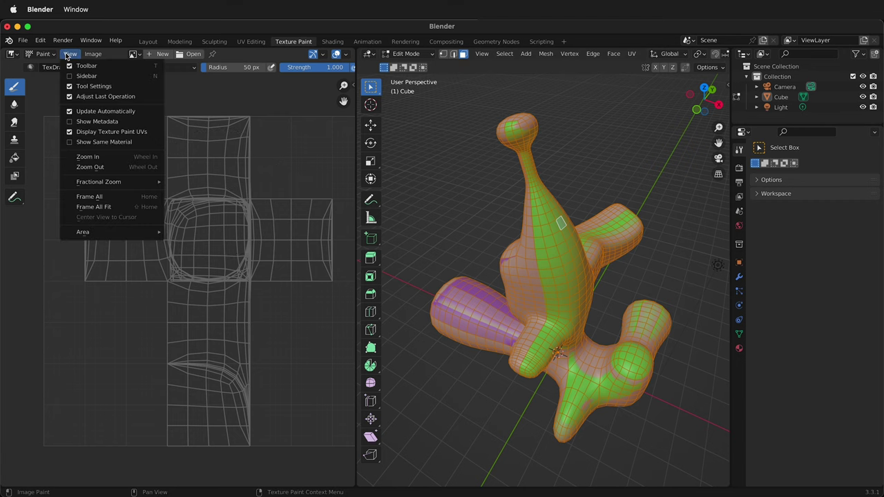
{"action": "left_click", "coordinate": [69, 142]}
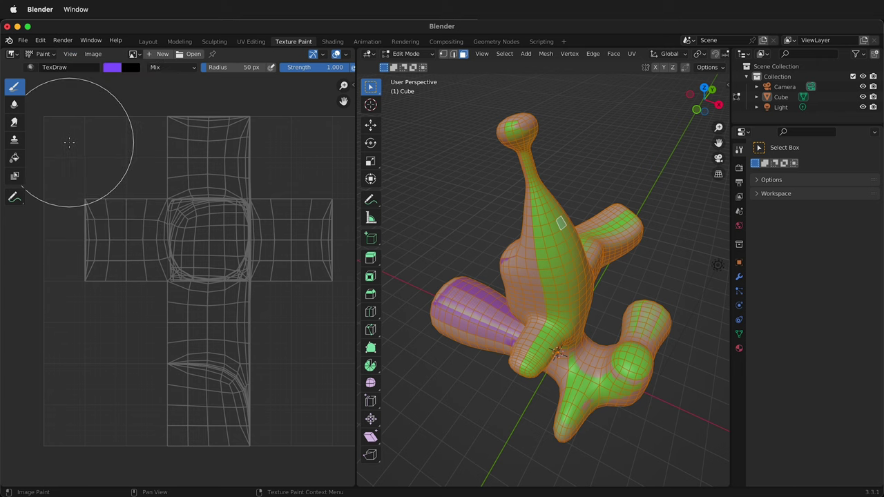
{"action": "key", "text": "Tab"}
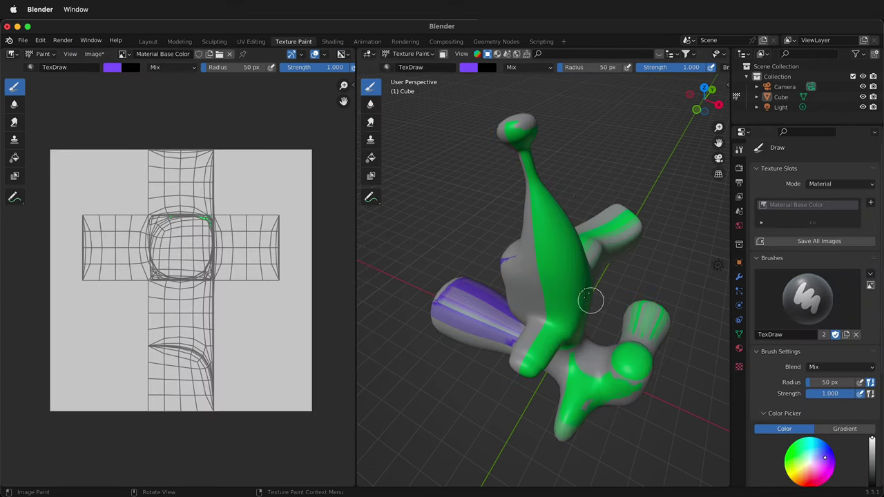
{"action": "scroll", "coordinate": [261, 201], "scroll_direction": "up", "scroll_amount": 1}
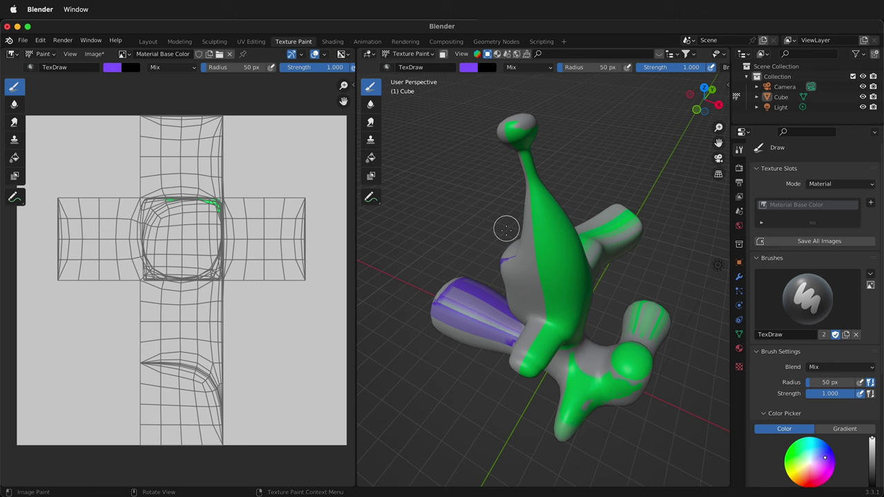
- Open the UV Editing workspace, deselect the mesh, and toggle back into Edit Mode
{"action": "left_click", "coordinate": [251, 41]}
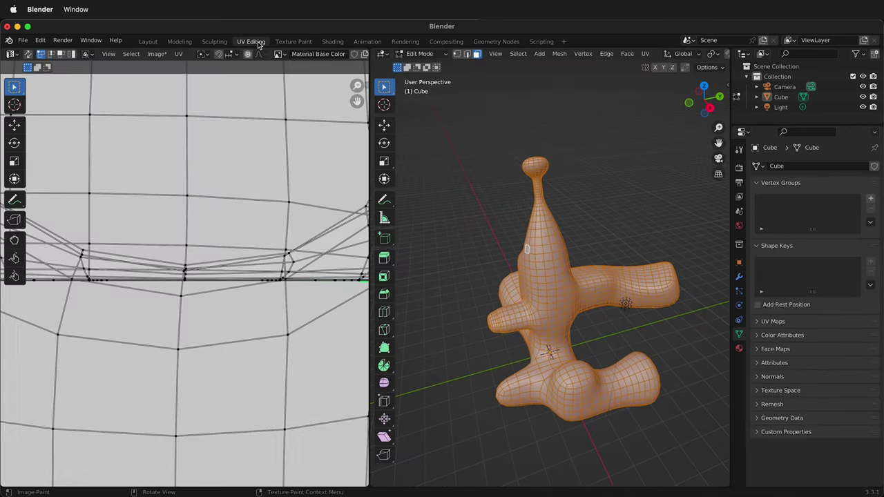
{"action": "scroll", "coordinate": [281, 277], "scroll_direction": "down", "scroll_amount": 5}
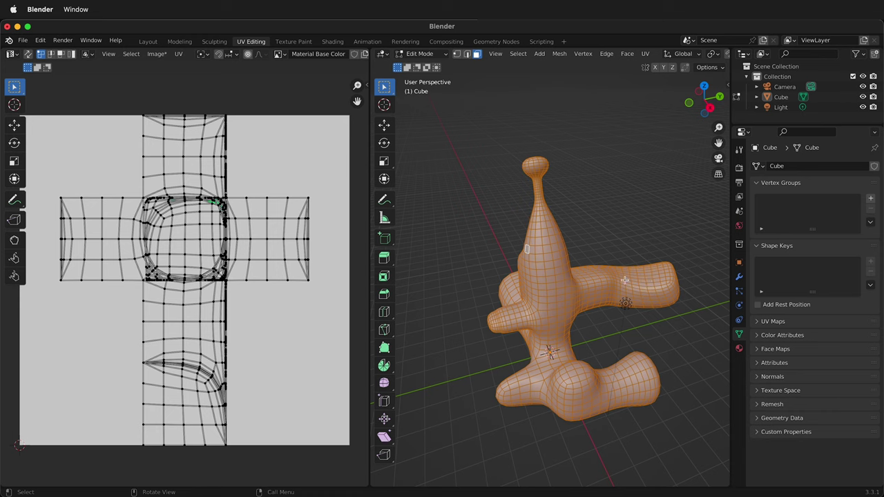
{"action": "left_click", "coordinate": [623, 243]}
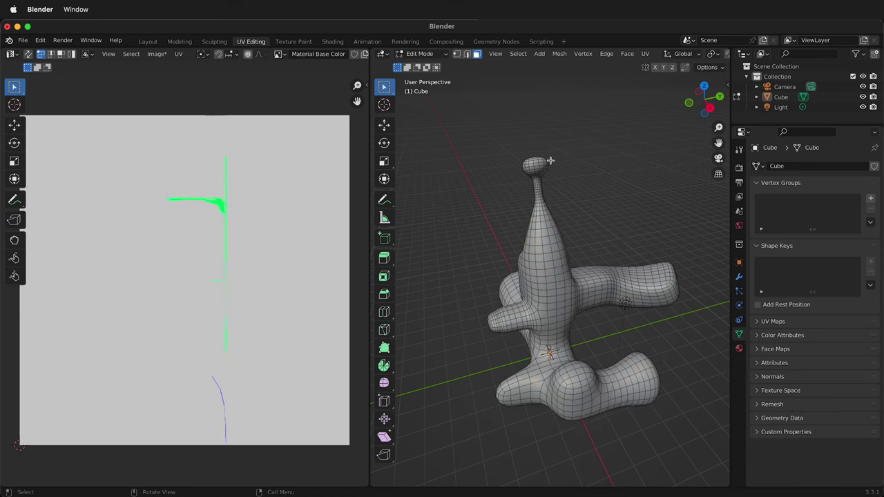
{"action": "key", "text": "Tab"}
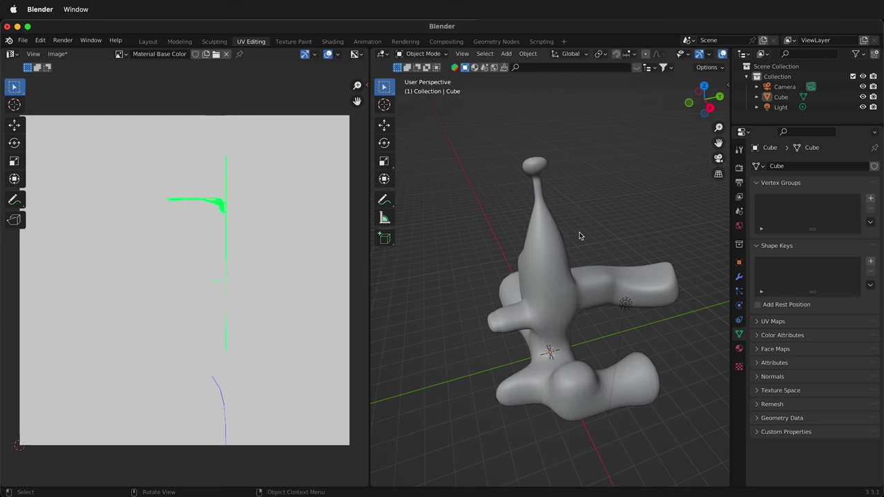
{"action": "key", "text": "Tab"}
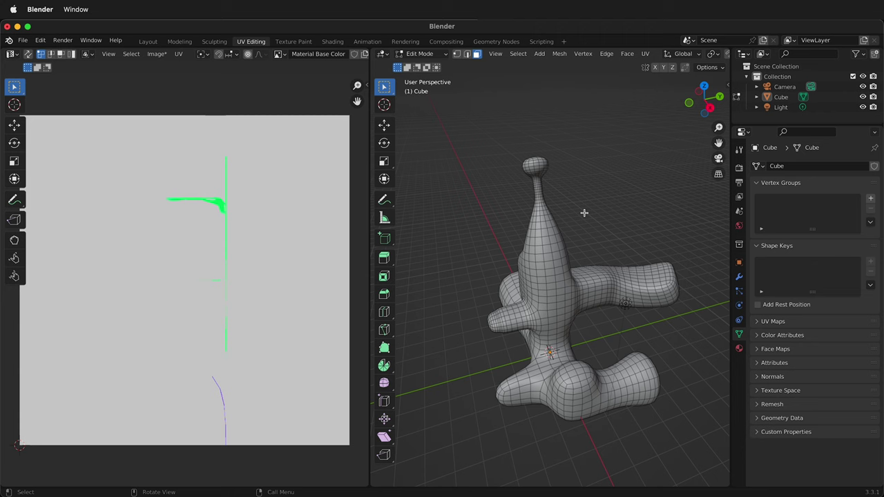
- Select all and Smart UV Project the mesh with a 60° angle limit, then inspect the islands
{"action": "key", "text": "a"}
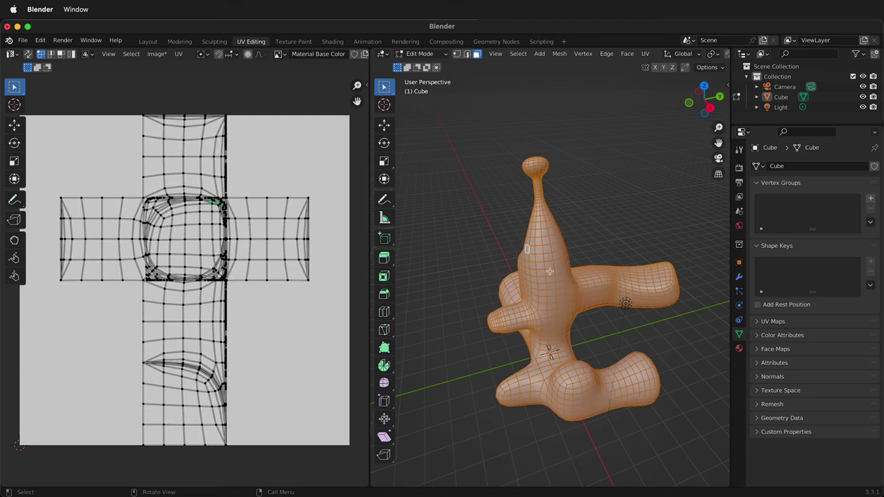
{"action": "key", "text": "u"}
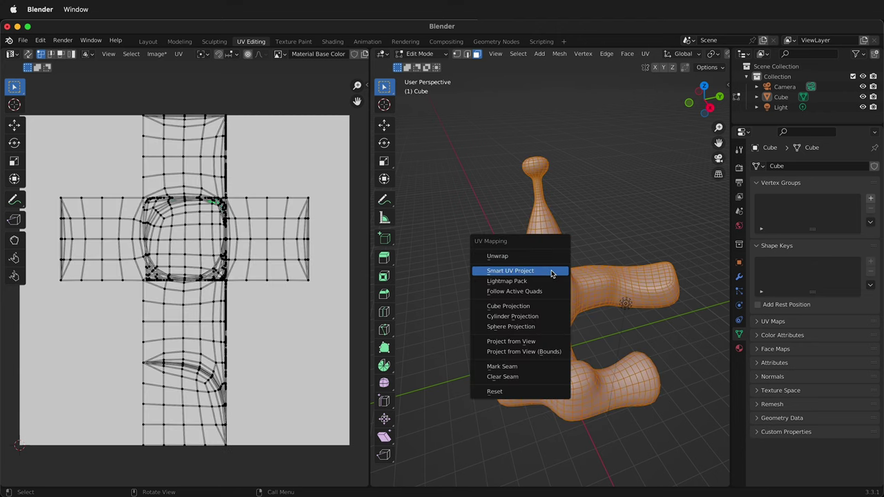
{"action": "left_click", "coordinate": [552, 273]}
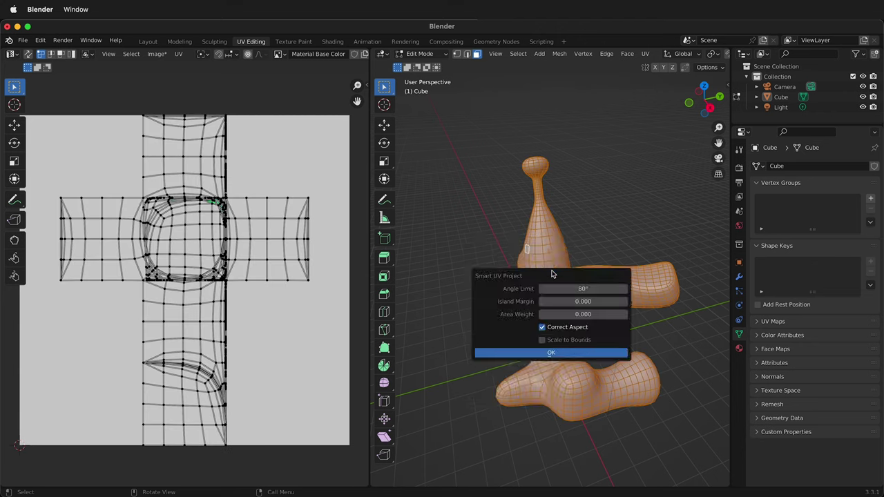
{"action": "left_click", "coordinate": [583, 288]}
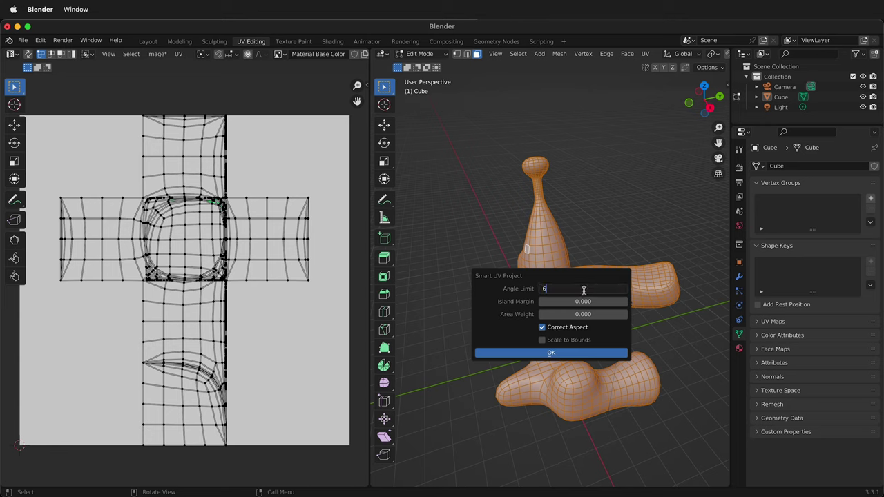
{"action": "key", "text": "Return"}
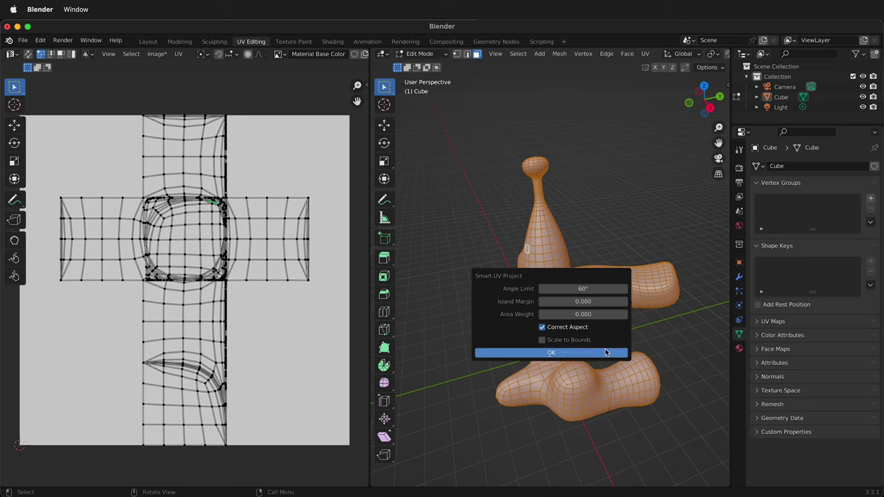
{"action": "left_click", "coordinate": [602, 354]}
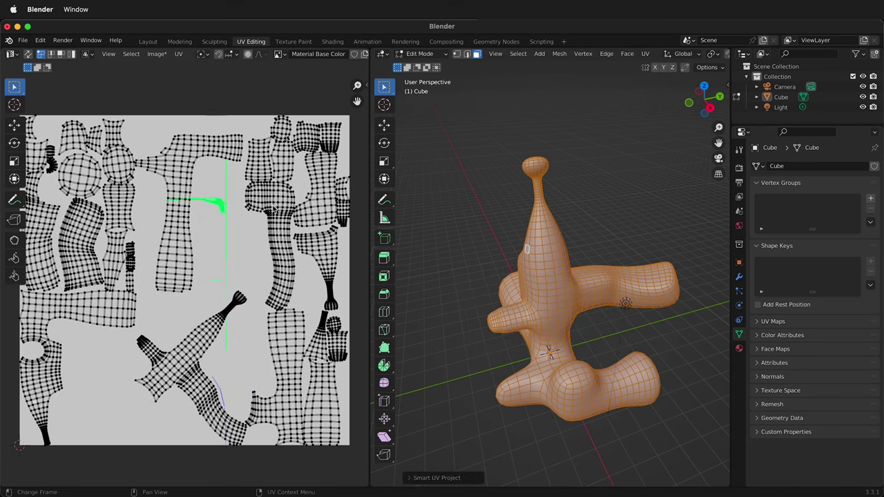
{"action": "scroll", "coordinate": [260, 170], "scroll_direction": "up", "scroll_amount": 8}
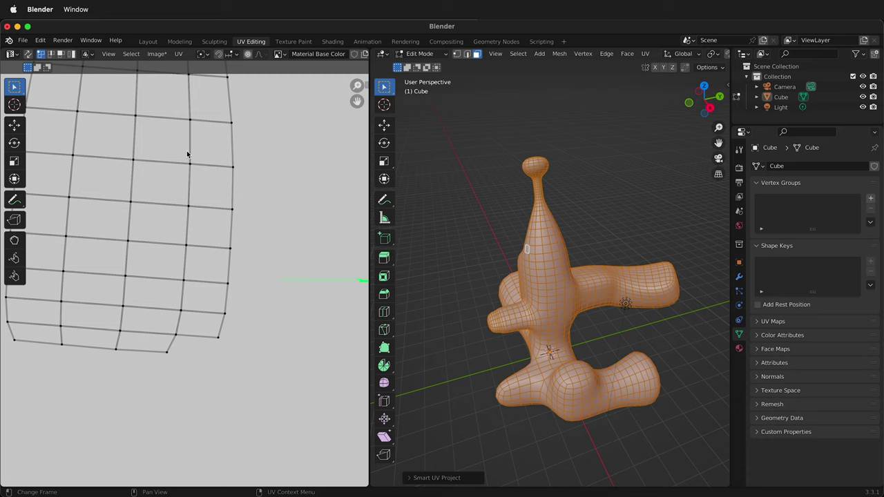
{"action": "scroll", "coordinate": [198, 249], "scroll_direction": "down", "scroll_amount": 8}
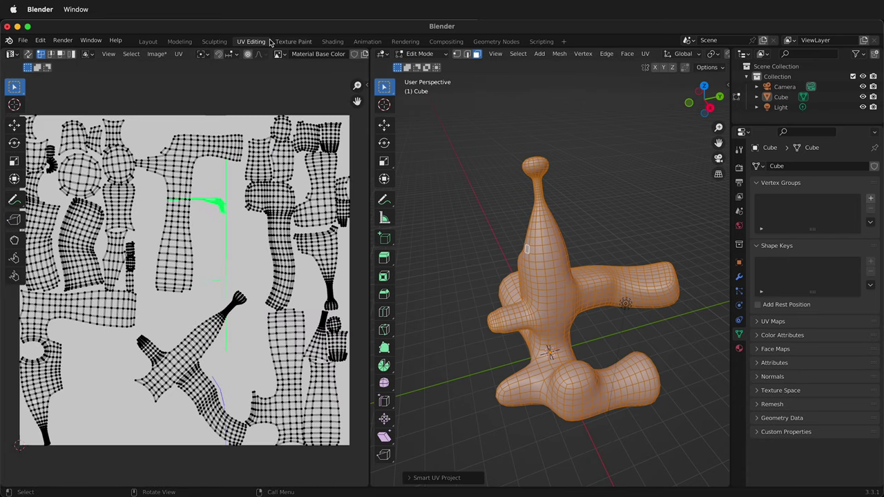
- Paint purple strokes over the blob's body, lower body, right side, head and neck
{"action": "left_click", "coordinate": [294, 42]}
{"action": "left_click_drag", "start_coordinate": [544, 241], "coordinate": [511, 272]}
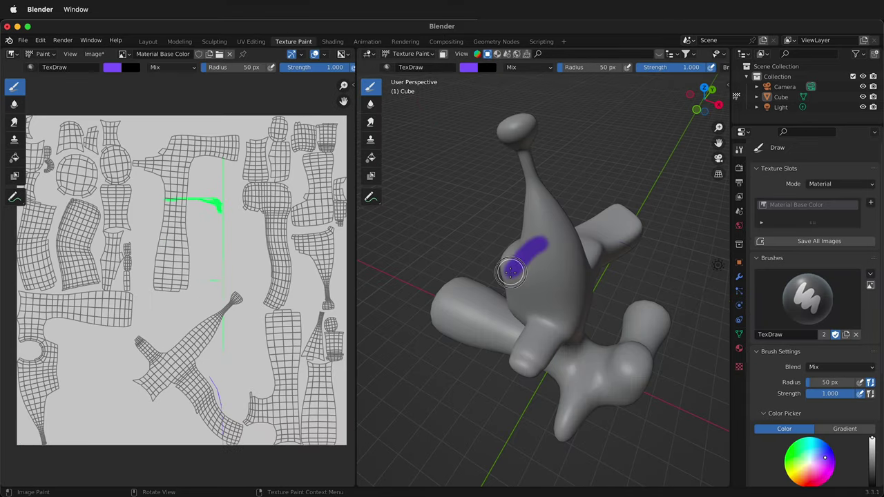
{"action": "left_click_drag", "start_coordinate": [532, 319], "coordinate": [542, 353]}
{"action": "left_click_drag", "start_coordinate": [577, 308], "coordinate": [587, 282]}
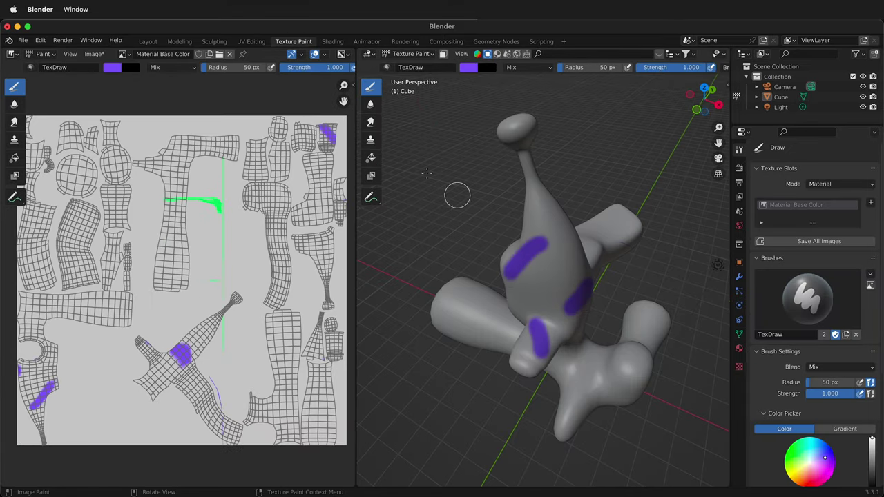
{"action": "mouse_move", "coordinate": [512, 127]}
{"action": "left_mouse_down"}
{"action": "mouse_move", "coordinate": [538, 126]}
{"action": "mouse_move", "coordinate": [525, 135]}
{"action": "mouse_move", "coordinate": [534, 195]}
{"action": "mouse_move", "coordinate": [546, 219]}
{"action": "left_mouse_up"}
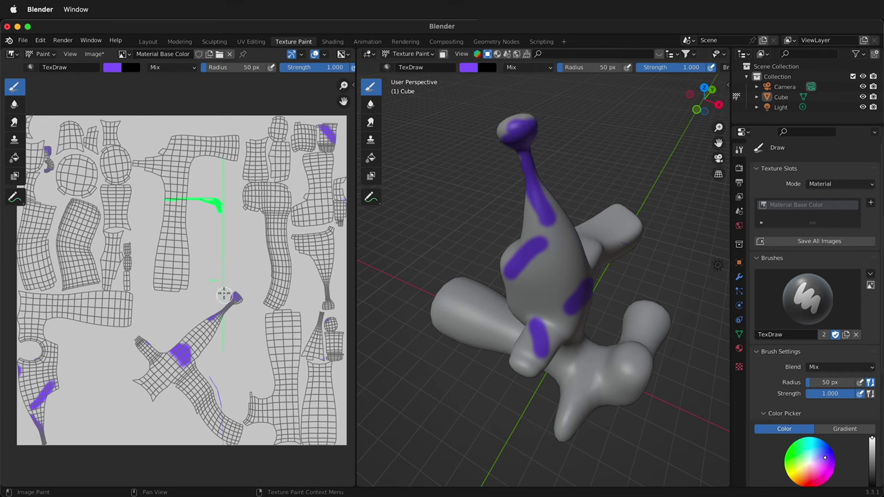
{"action": "middle_click_drag", "start_coordinate": [681, 359], "coordinate": [477, 255]}
{"action": "mouse_move", "coordinate": [469, 255]}
{"action": "left_mouse_down"}
{"action": "mouse_move", "coordinate": [463, 262]}
{"action": "mouse_move", "coordinate": [511, 280]}
{"action": "mouse_move", "coordinate": [560, 315]}
{"action": "mouse_move", "coordinate": [659, 335]}
{"action": "mouse_move", "coordinate": [477, 201]}
{"action": "mouse_move", "coordinate": [544, 289]}
{"action": "left_mouse_up"}
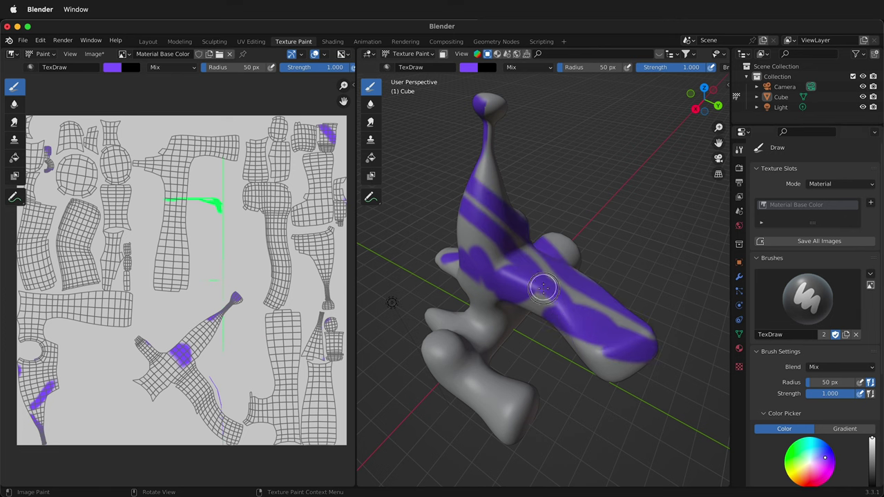
- Add a Material Roughness texture slot to the Cube's material
{"action": "left_click", "coordinate": [871, 204]}
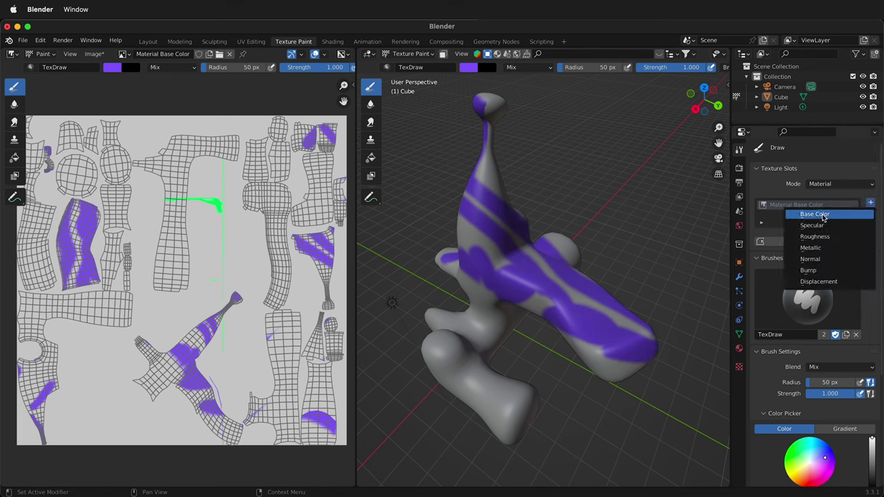
{"action": "left_click", "coordinate": [819, 237]}
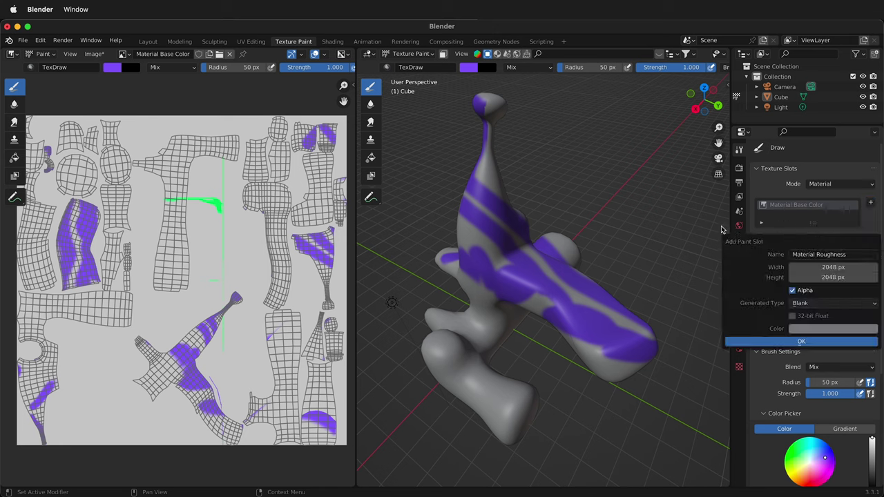
{"action": "left_click", "coordinate": [798, 342]}
- Make black the brush colour and paint a roughness stroke across the model
{"action": "scroll", "coordinate": [775, 424], "scroll_direction": "down", "scroll_amount": 3}
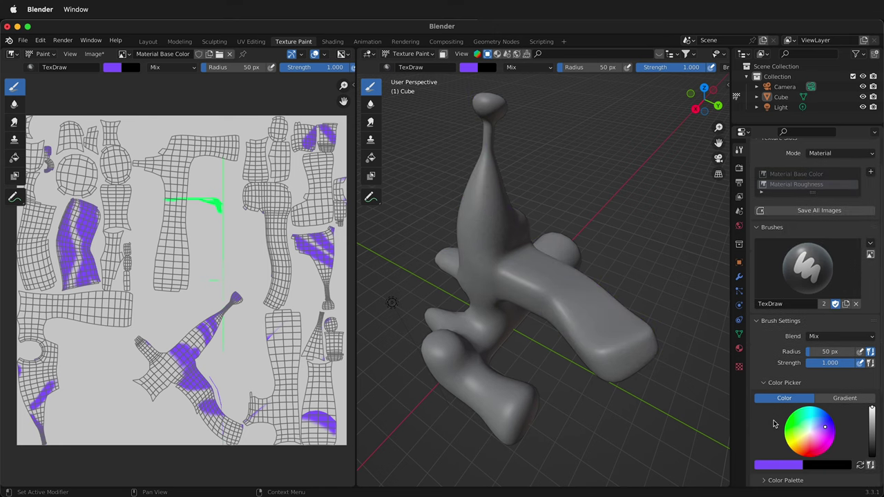
{"action": "left_click", "coordinate": [859, 445]}
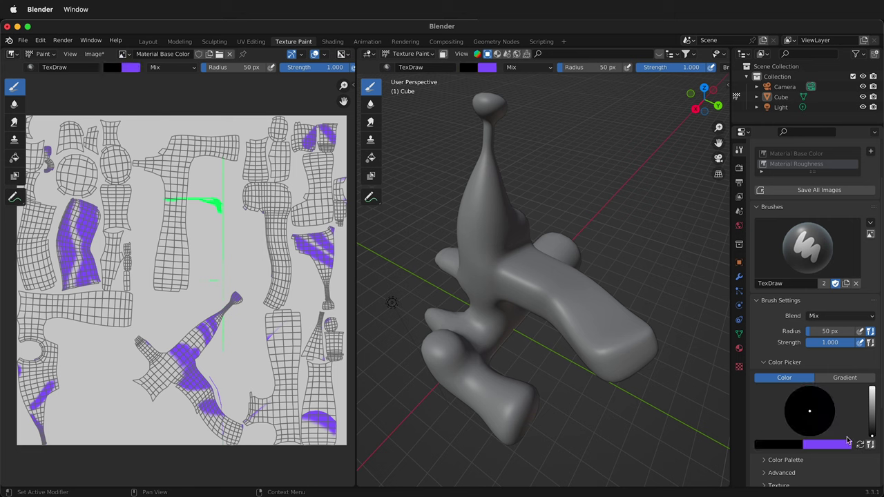
{"action": "mouse_move", "coordinate": [483, 261]}
{"action": "left_mouse_down"}
{"action": "mouse_move", "coordinate": [583, 330]}
{"action": "mouse_move", "coordinate": [571, 308]}
{"action": "mouse_move", "coordinate": [531, 288]}
{"action": "mouse_move", "coordinate": [525, 265]}
{"action": "left_mouse_up"}
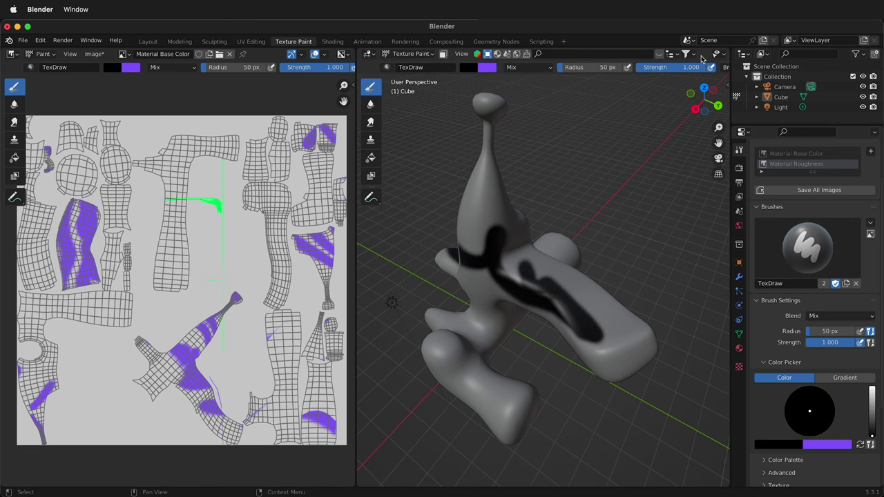
{"action": "scroll", "coordinate": [698, 55], "scroll_direction": "right", "scroll_amount": 5}
- Switch the viewport to Material Preview and orbit to see the purple stripes and glossy streaks
{"action": "left_click", "coordinate": [704, 54]}
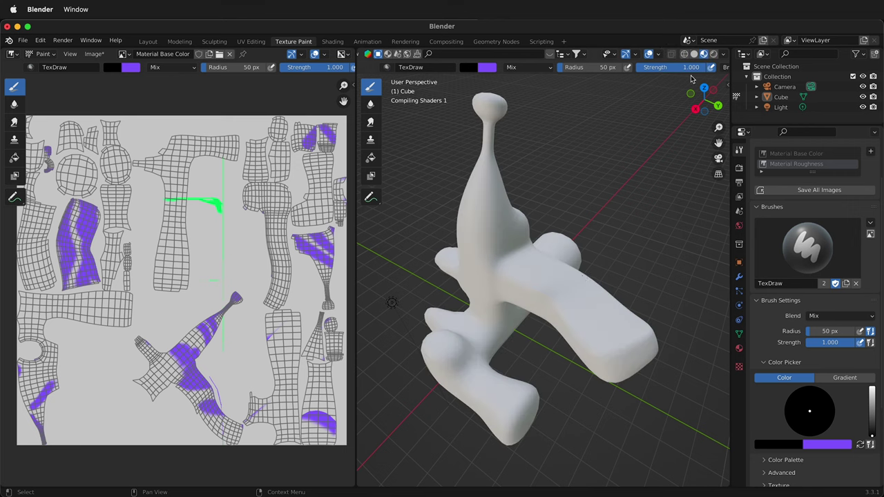
{"action": "mouse_move", "coordinate": [603, 311]}
{"action": "middle_mouse_down"}
{"action": "mouse_move", "coordinate": [586, 336]}
{"action": "mouse_move", "coordinate": [541, 284]}
{"action": "mouse_move", "coordinate": [494, 311]}
{"action": "middle_mouse_up"}
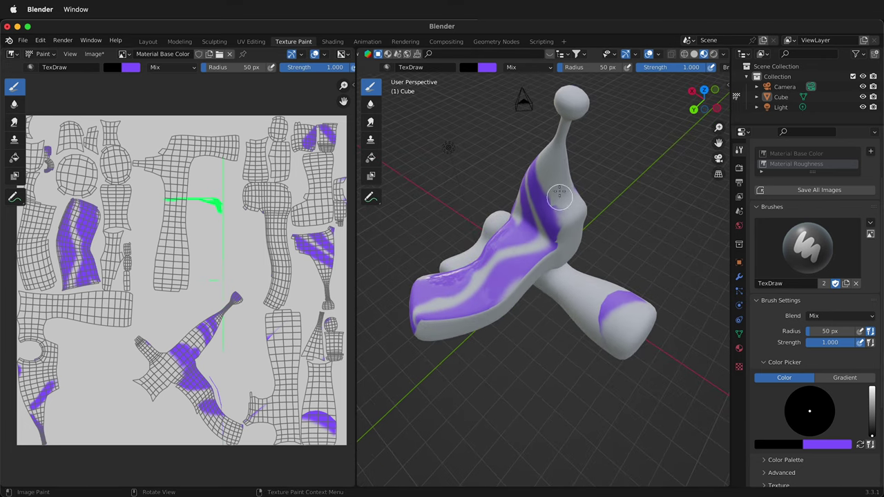
{"action": "mouse_move", "coordinate": [555, 223]}
{"action": "middle_mouse_down"}
{"action": "mouse_move", "coordinate": [592, 229]}
{"action": "mouse_move", "coordinate": [624, 282]}
{"action": "middle_mouse_up"}
- Add a Material Metallic texture paint slot
{"action": "left_click", "coordinate": [872, 152]}
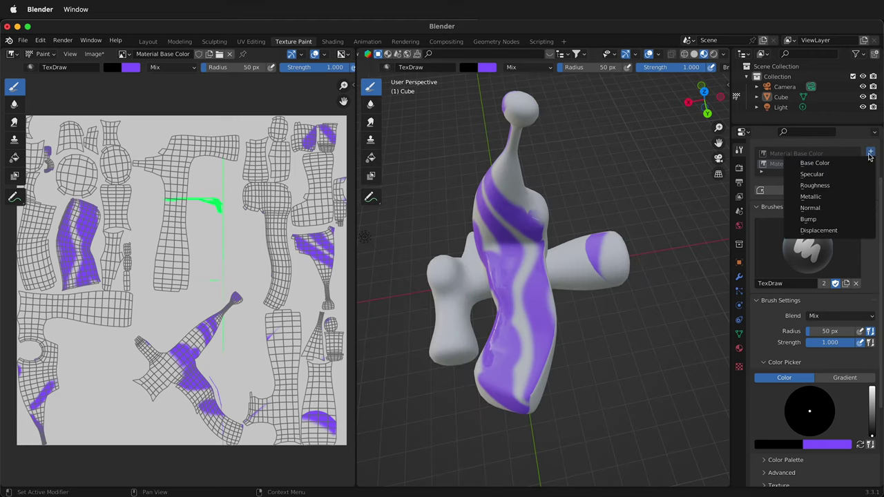
{"action": "left_click", "coordinate": [817, 198]}
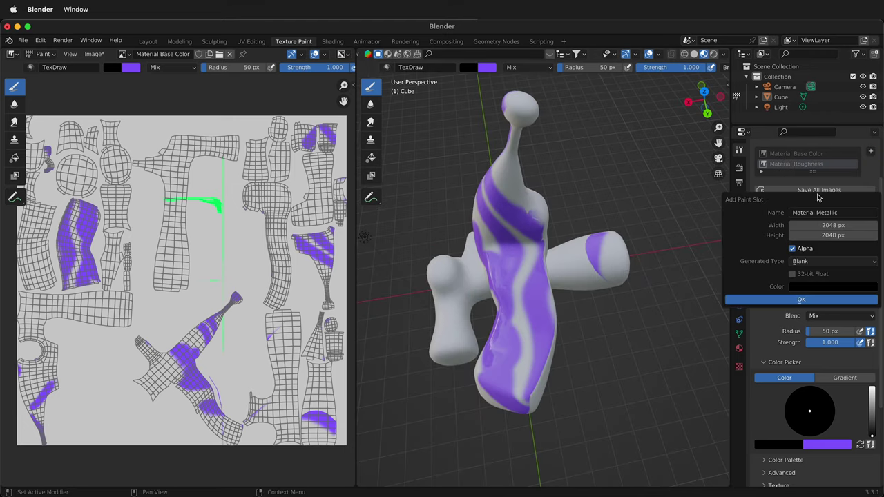
{"action": "left_click", "coordinate": [829, 299]}
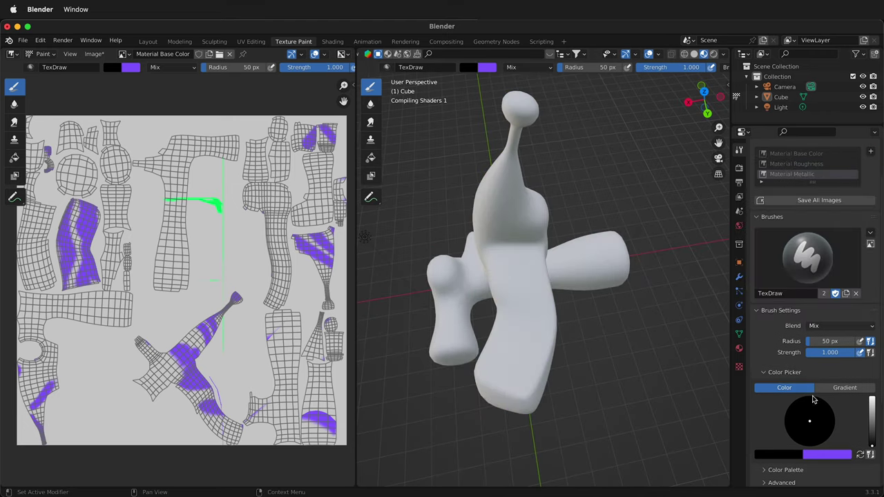
- Set the brush colour to white and paint metallic strokes over the front stripe and cavity
{"action": "left_click", "coordinate": [862, 455]}
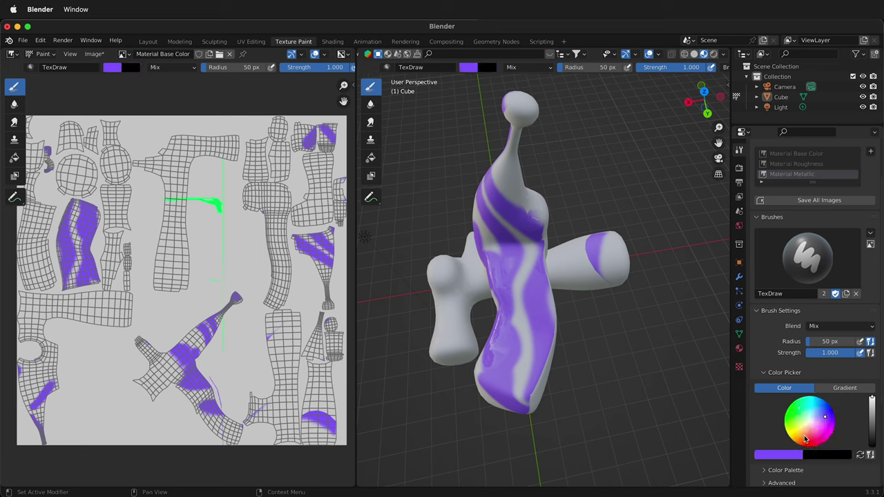
{"action": "left_click", "coordinate": [796, 455]}
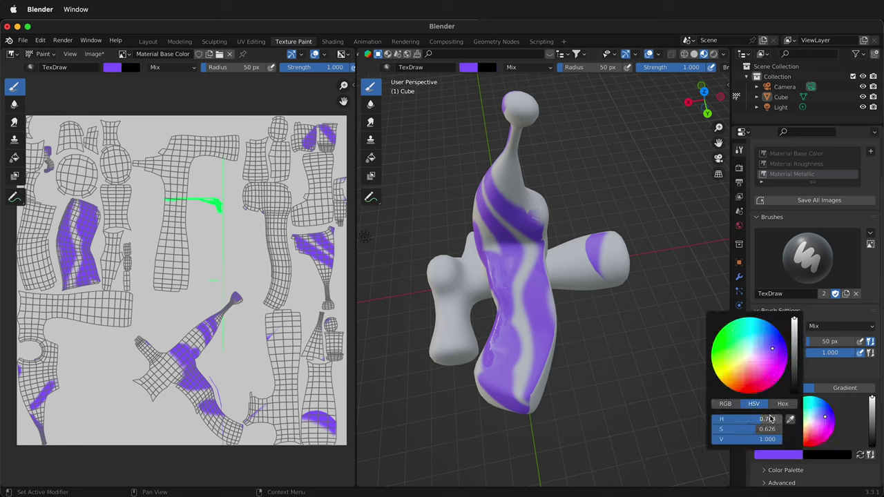
{"action": "left_click_drag", "start_coordinate": [763, 428], "coordinate": [718, 428]}
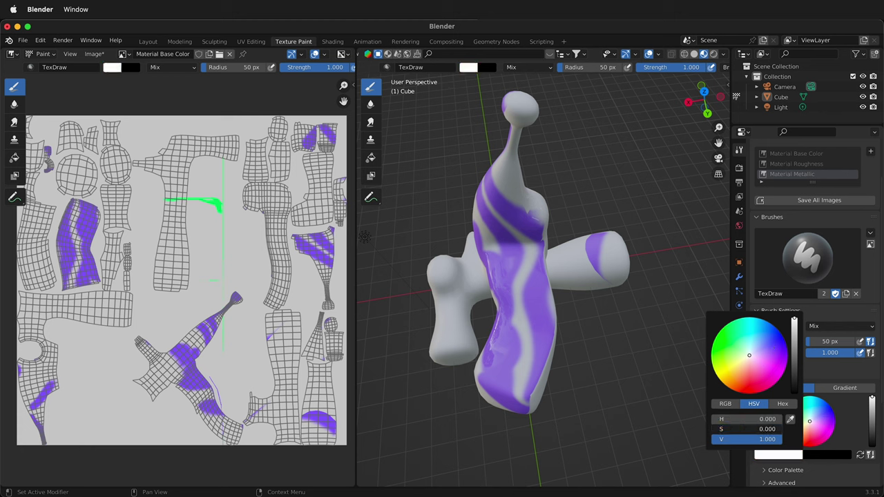
{"action": "mouse_move", "coordinate": [517, 275]}
{"action": "left_mouse_down"}
{"action": "mouse_move", "coordinate": [498, 312]}
{"action": "mouse_move", "coordinate": [494, 369]}
{"action": "mouse_move", "coordinate": [510, 336]}
{"action": "mouse_move", "coordinate": [514, 292]}
{"action": "mouse_move", "coordinate": [519, 335]}
{"action": "mouse_move", "coordinate": [513, 321]}
{"action": "mouse_move", "coordinate": [502, 383]}
{"action": "mouse_move", "coordinate": [506, 274]}
{"action": "mouse_move", "coordinate": [490, 304]}
{"action": "mouse_move", "coordinate": [496, 280]}
{"action": "mouse_move", "coordinate": [516, 329]}
{"action": "left_mouse_up"}
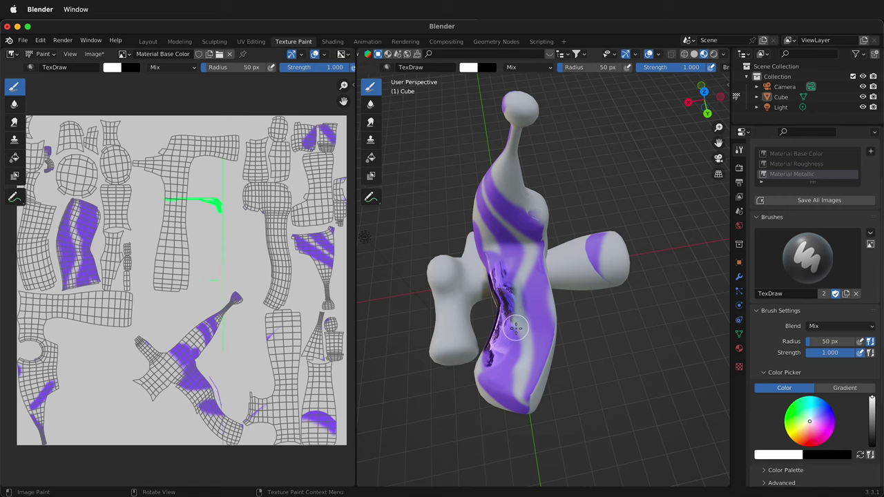
{"action": "middle_click_drag", "start_coordinate": [516, 329], "coordinate": [559, 267]}
{"action": "mouse_move", "coordinate": [560, 268]}
{"action": "left_mouse_down"}
{"action": "mouse_move", "coordinate": [567, 298]}
{"action": "mouse_move", "coordinate": [516, 263]}
{"action": "mouse_move", "coordinate": [515, 279]}
{"action": "mouse_move", "coordinate": [528, 293]}
{"action": "mouse_move", "coordinate": [558, 285]}
{"action": "mouse_move", "coordinate": [593, 297]}
{"action": "left_mouse_up"}
{"action": "mouse_move", "coordinate": [593, 297]}
{"action": "middle_mouse_down"}
{"action": "mouse_move", "coordinate": [570, 326]}
{"action": "mouse_move", "coordinate": [595, 300]}
{"action": "middle_mouse_up"}
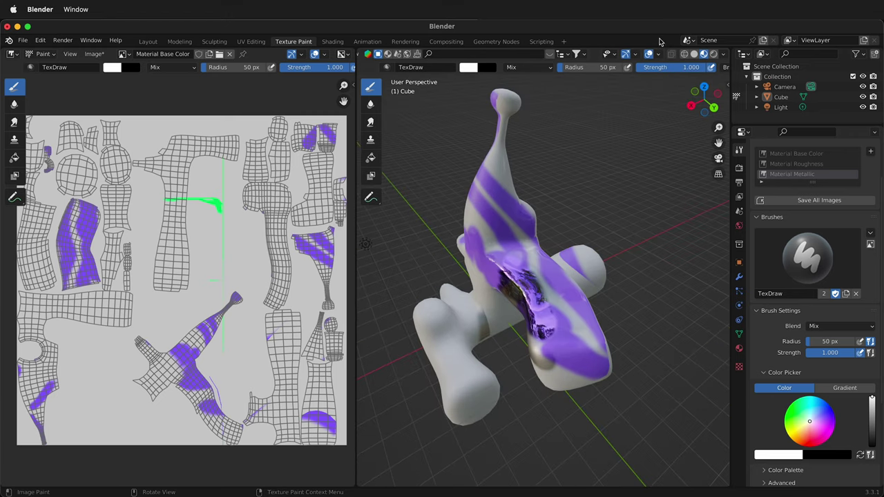
- Switch the material preview lighting to a different HDRI environment
{"action": "left_click", "coordinate": [723, 54]}
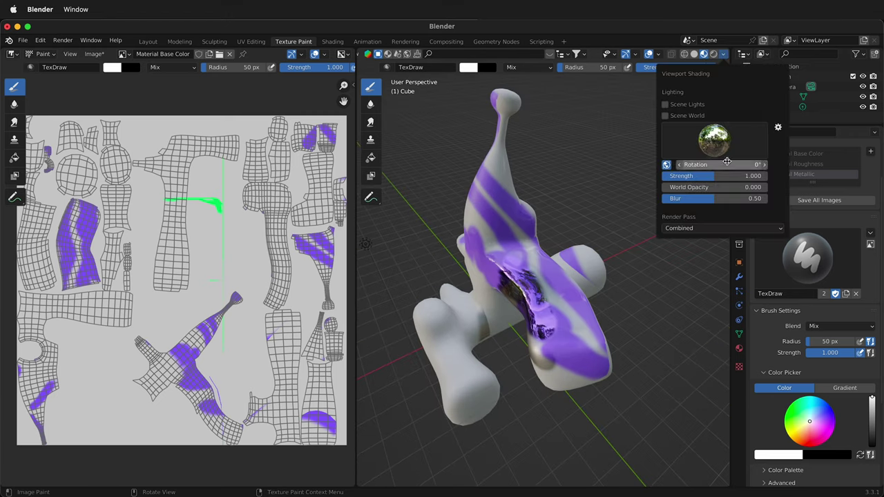
{"action": "left_click", "coordinate": [714, 140]}
{"action": "left_click", "coordinate": [656, 175]}
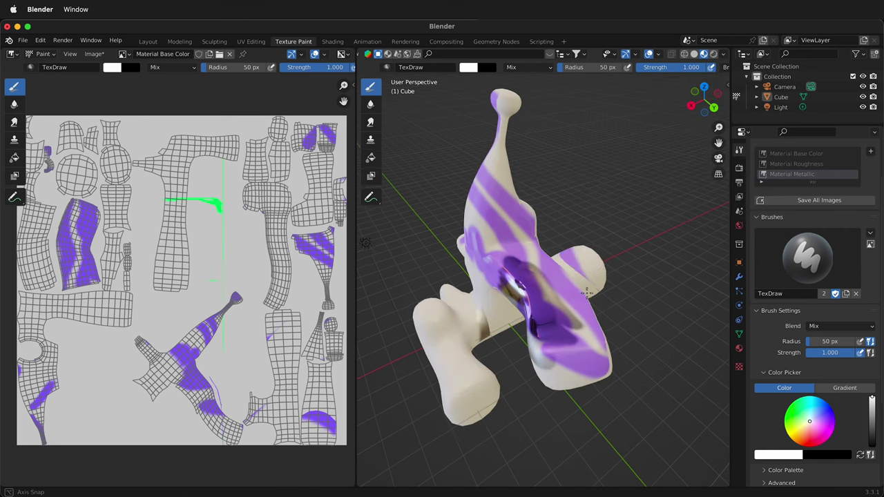
- Orbit and zoom to a low close angle to inspect the metallic reflections
{"action": "middle_click_drag", "start_coordinate": [594, 256], "coordinate": [596, 280]}
{"action": "mouse_move", "coordinate": [601, 266]}
{"action": "middle_mouse_down"}
{"action": "mouse_move", "coordinate": [647, 326]}
{"action": "mouse_move", "coordinate": [554, 348]}
{"action": "mouse_move", "coordinate": [656, 271]}
{"action": "middle_mouse_up"}
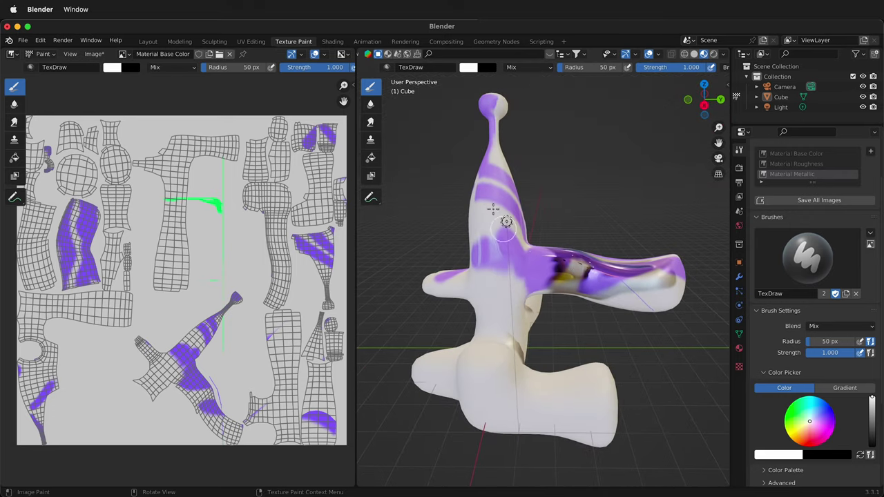
{"action": "scroll", "coordinate": [499, 203], "scroll_direction": "down", "scroll_amount": 3}
{"action": "scroll", "coordinate": [499, 204], "scroll_direction": "up", "scroll_amount": 6}
{"action": "middle_click_drag", "start_coordinate": [500, 203], "coordinate": [646, 254]}
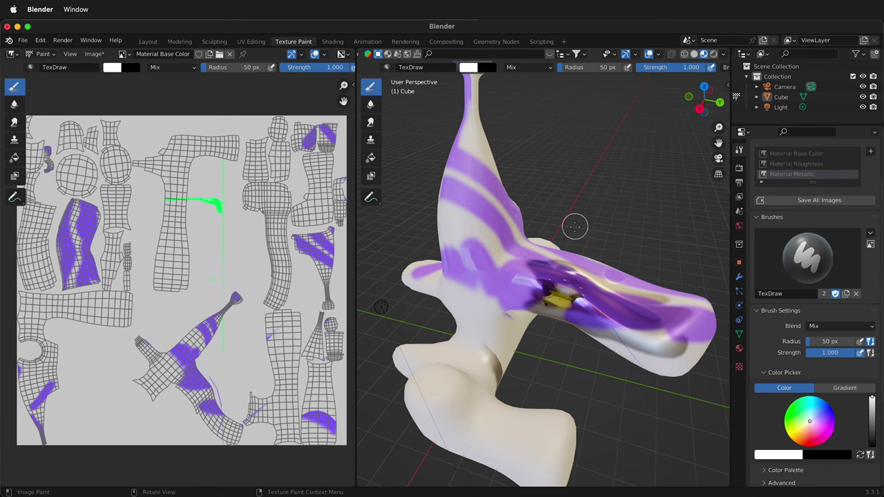